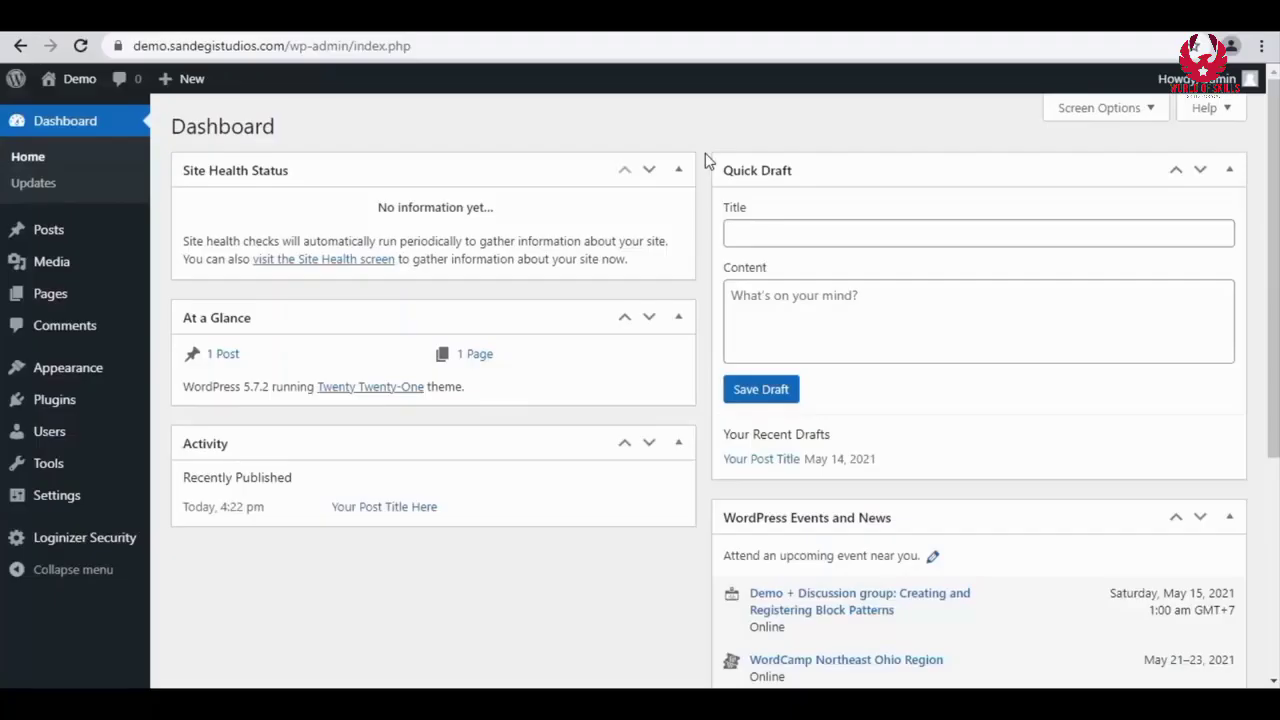
Step: Find Gutentor in the plugin directory, then install and activate it
mouse_move(68, 400)
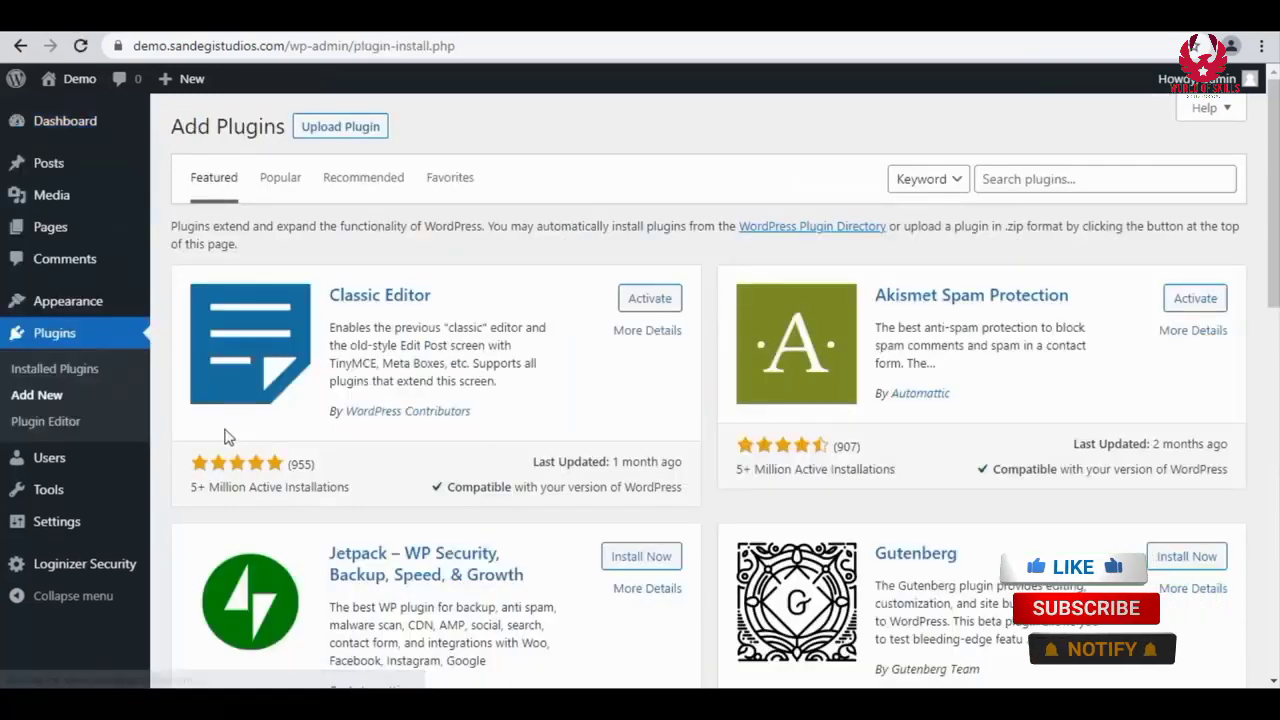
left_click(990, 179)
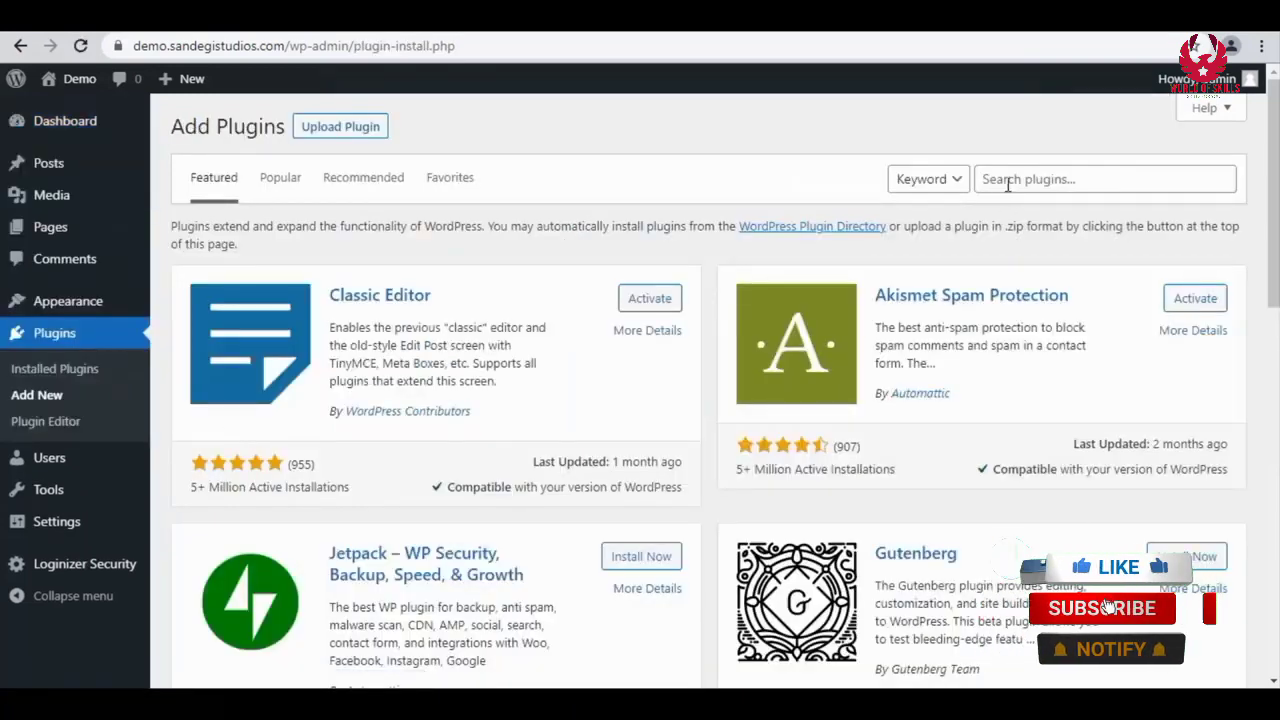
type("gy")
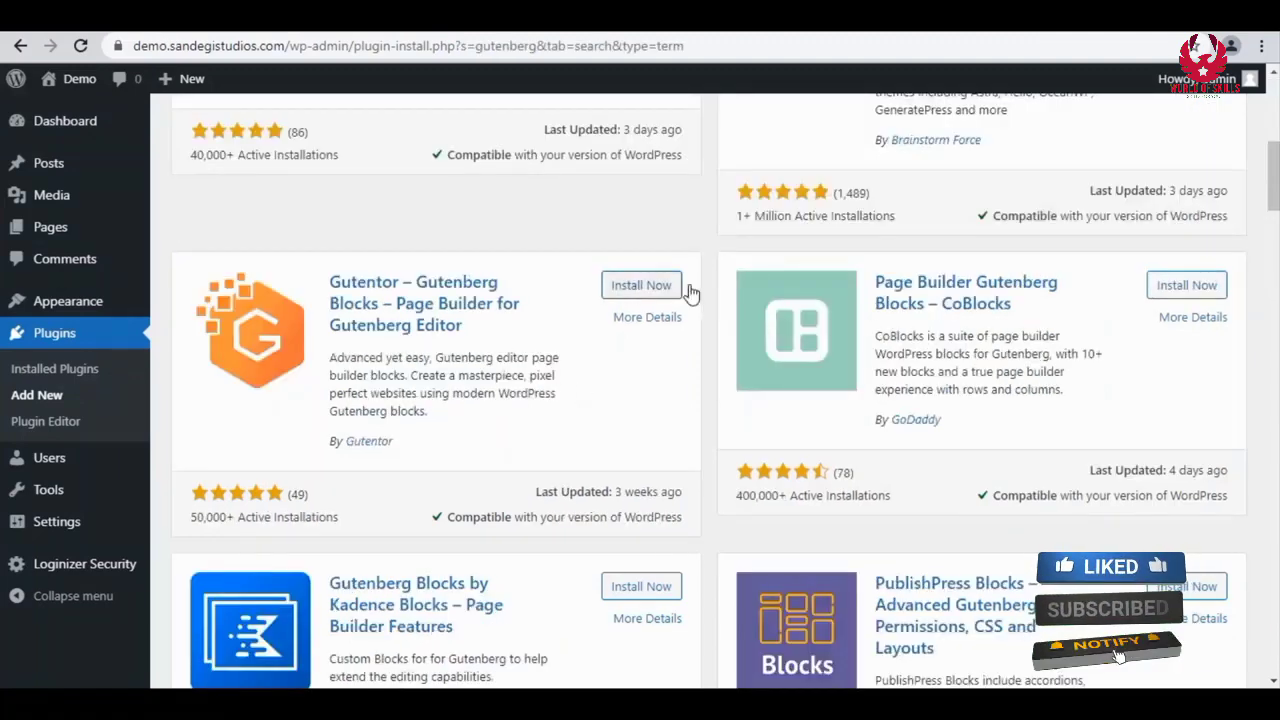
left_click(640, 286)
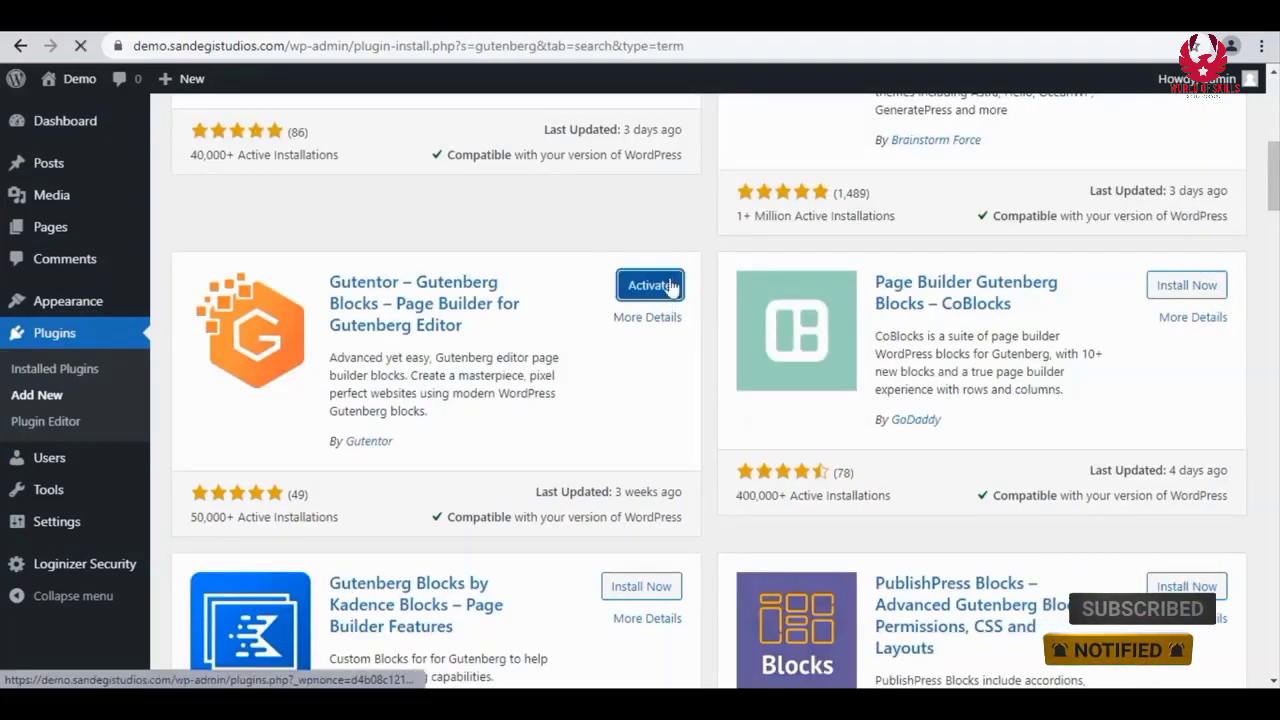
left_click(672, 287)
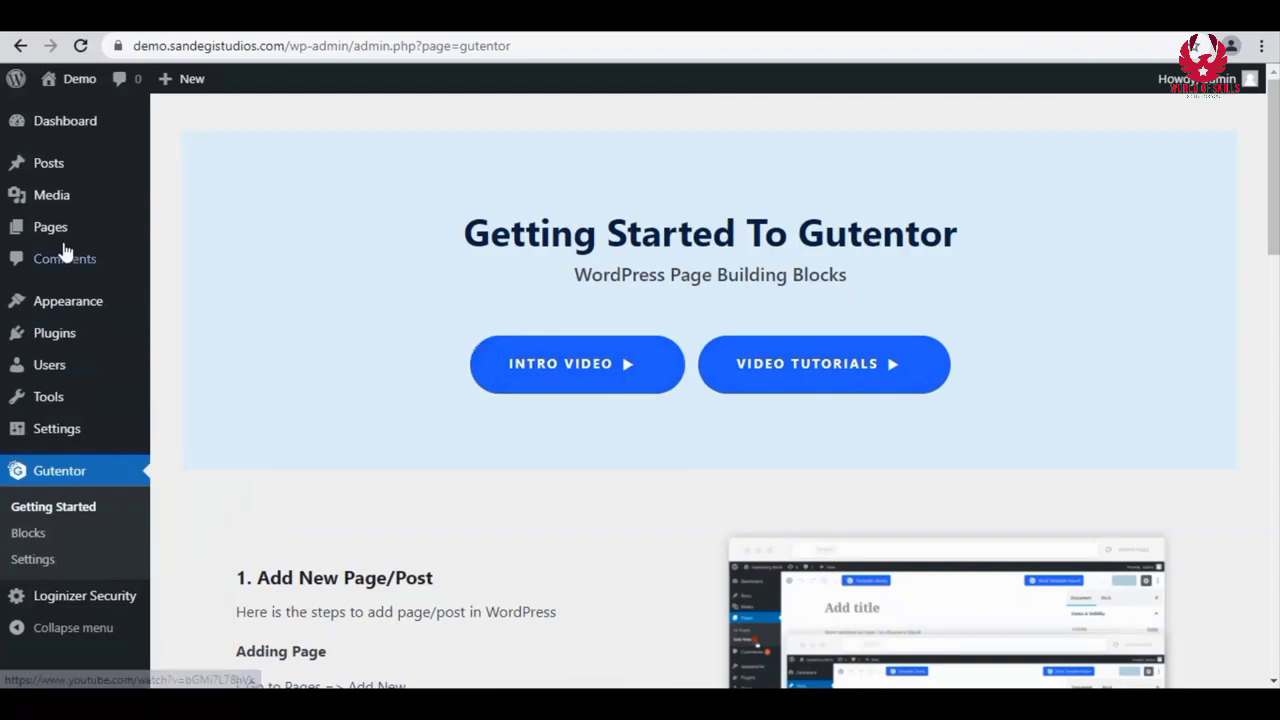
Step: Start a new post and open Gutentor's Template Library, choosing Maybe Later on the Templateberg notice
mouse_move(20, 172)
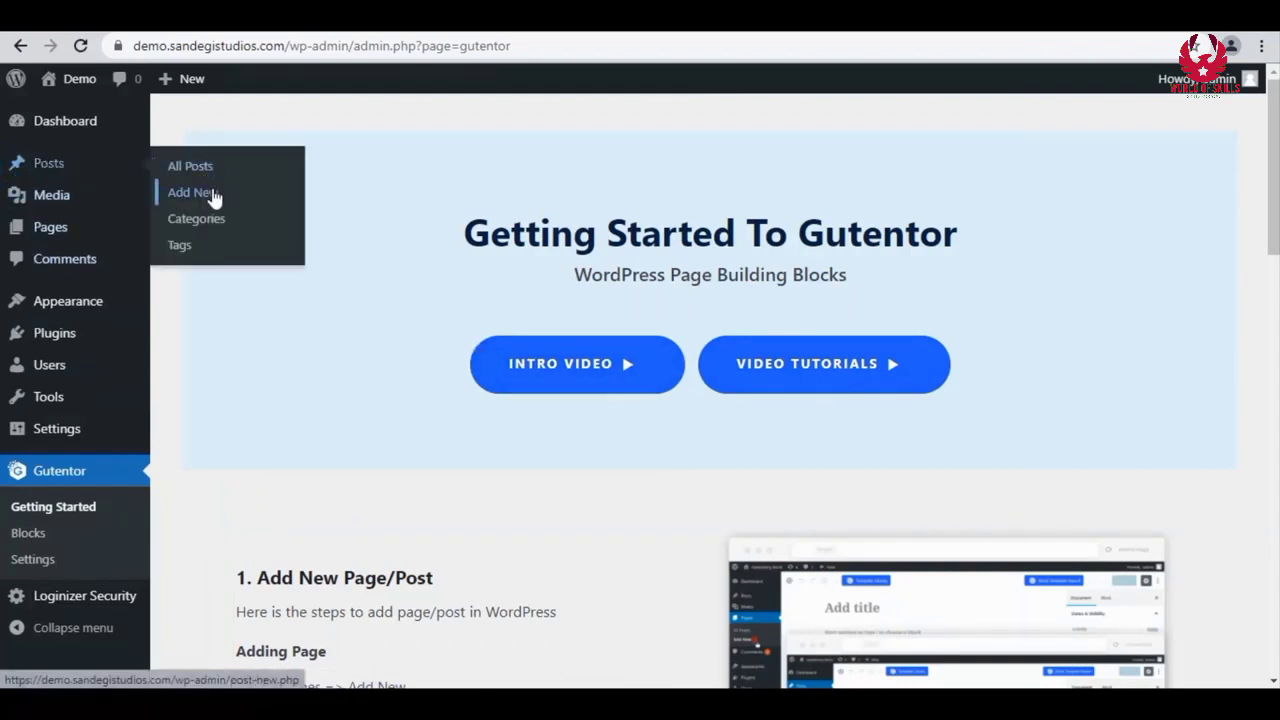
left_click(212, 198)
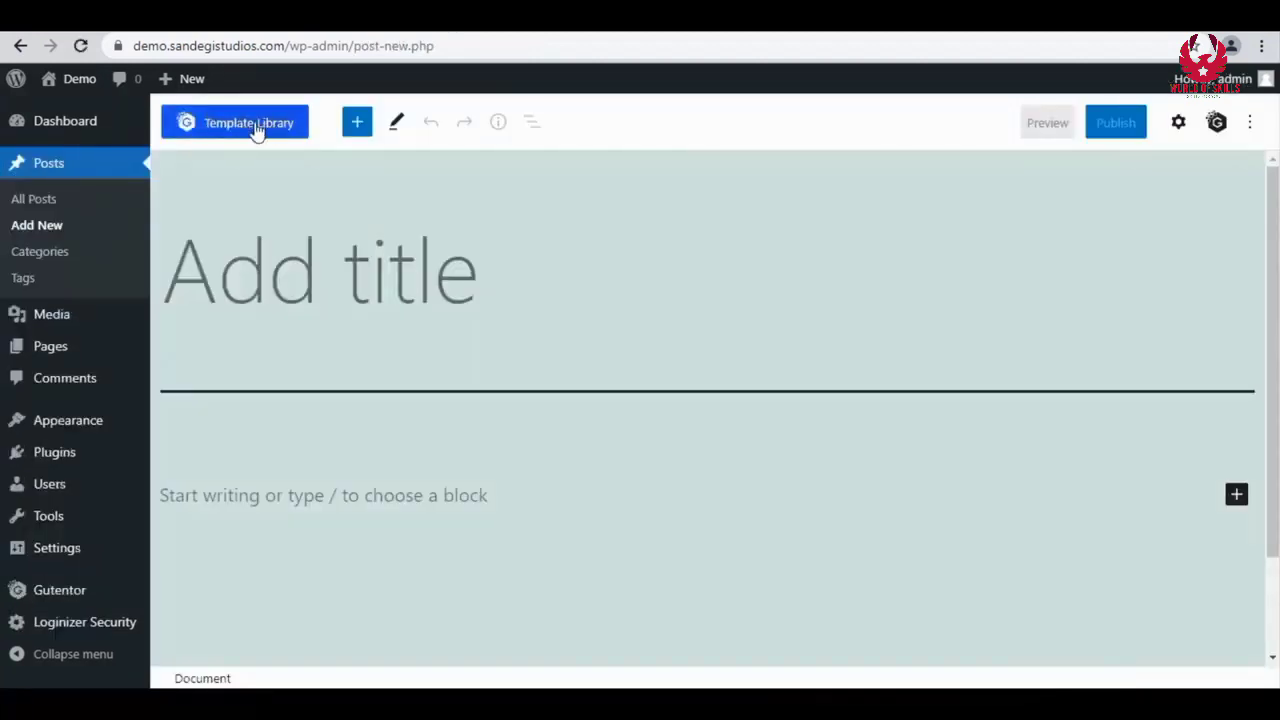
left_click(255, 127)
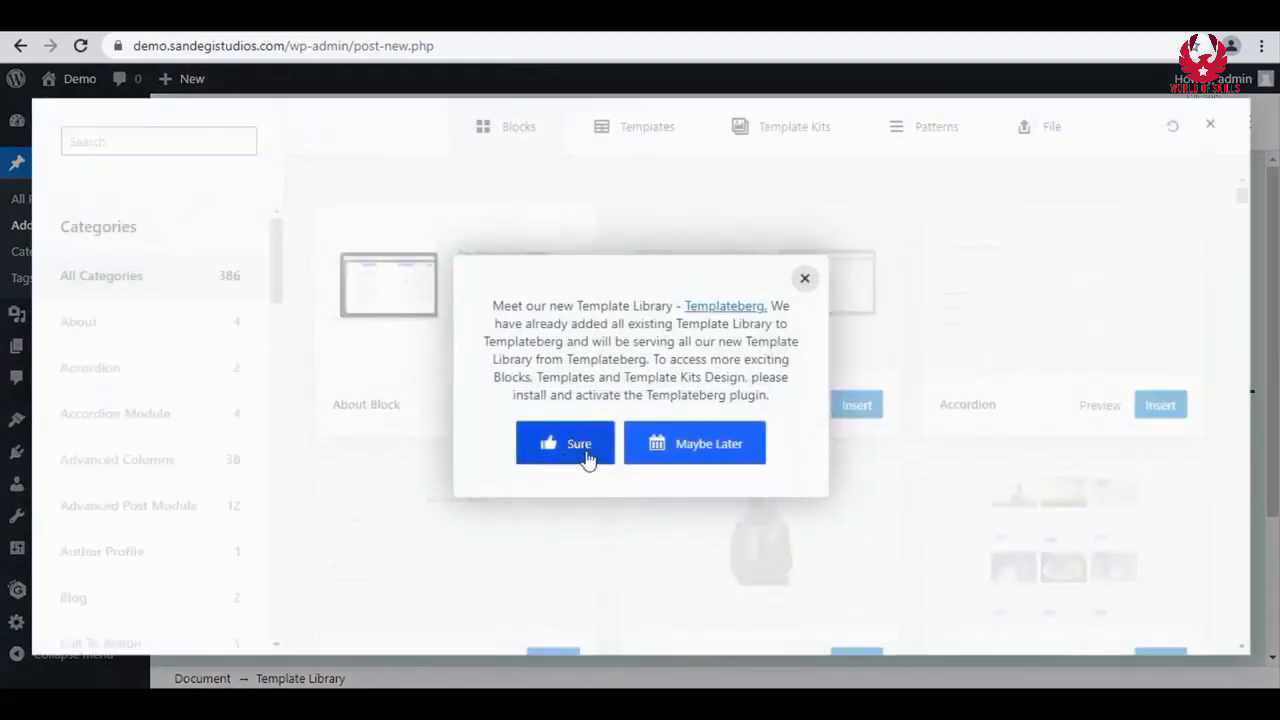
left_click(753, 452)
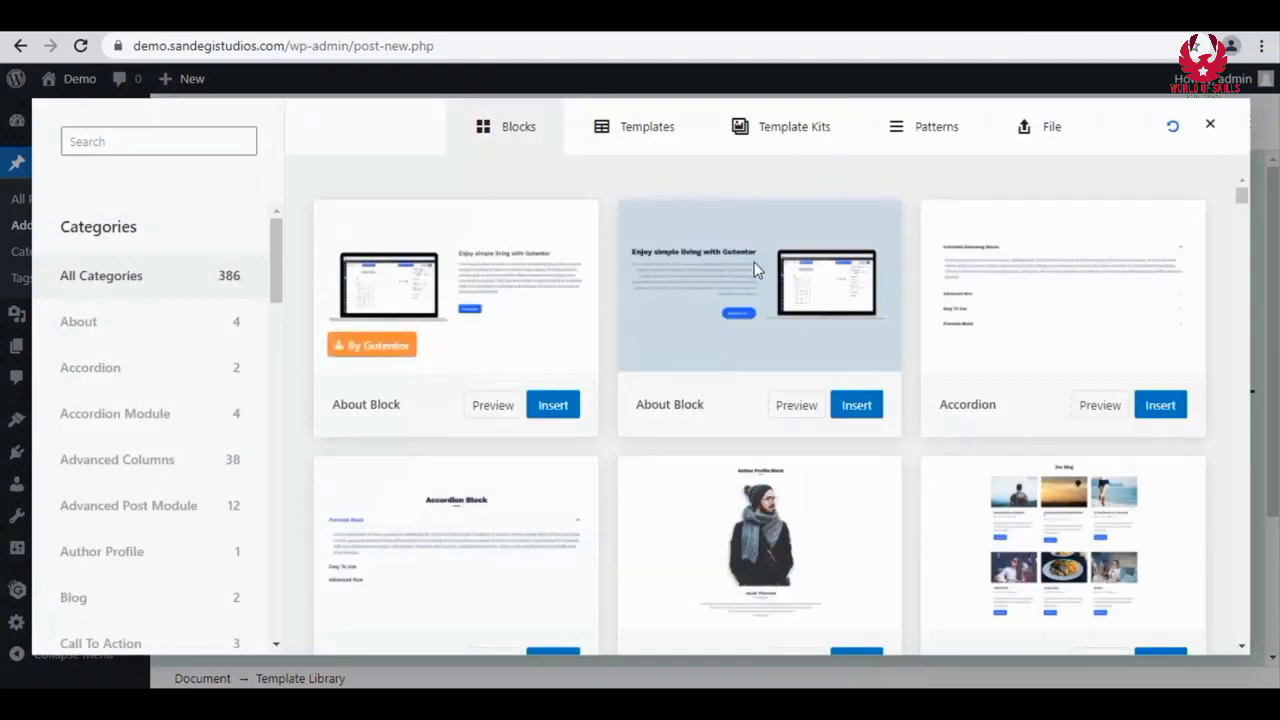
Step: Browse the library's Blocks, Templates and Template Kits, ending back on Blocks
scroll(825, 335, "down", 3)
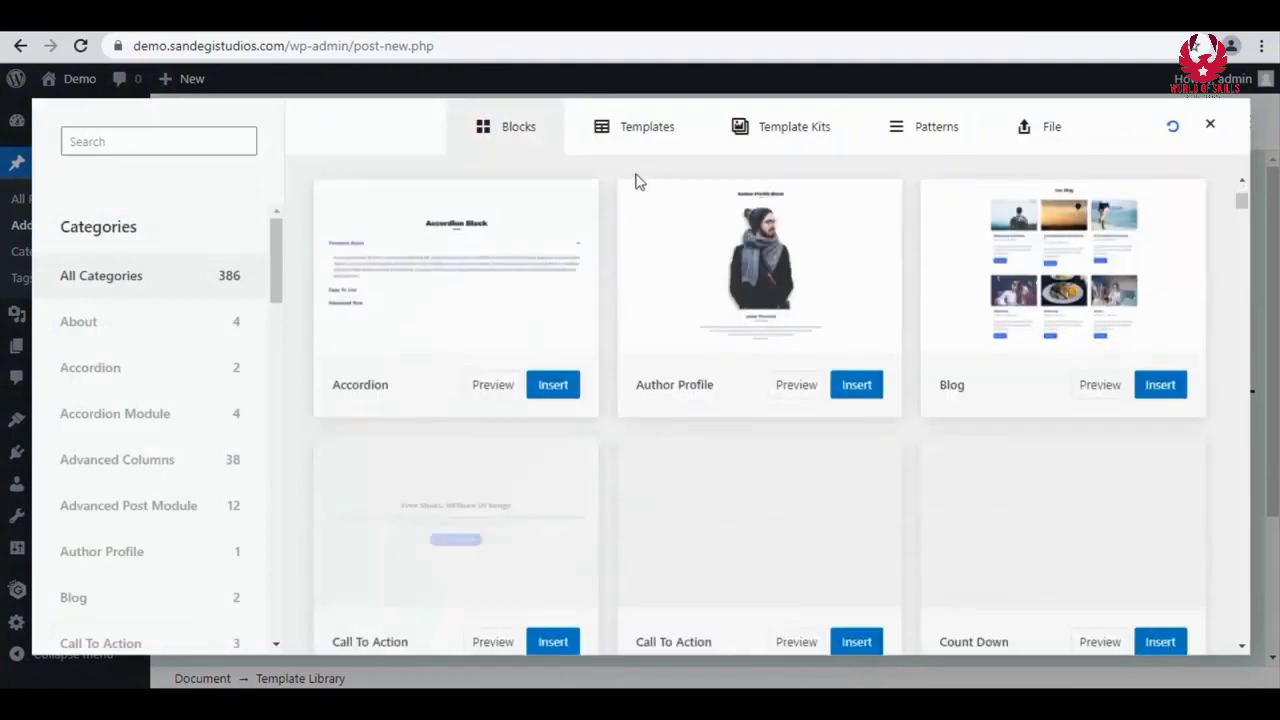
scroll(409, 397, "down", 10)
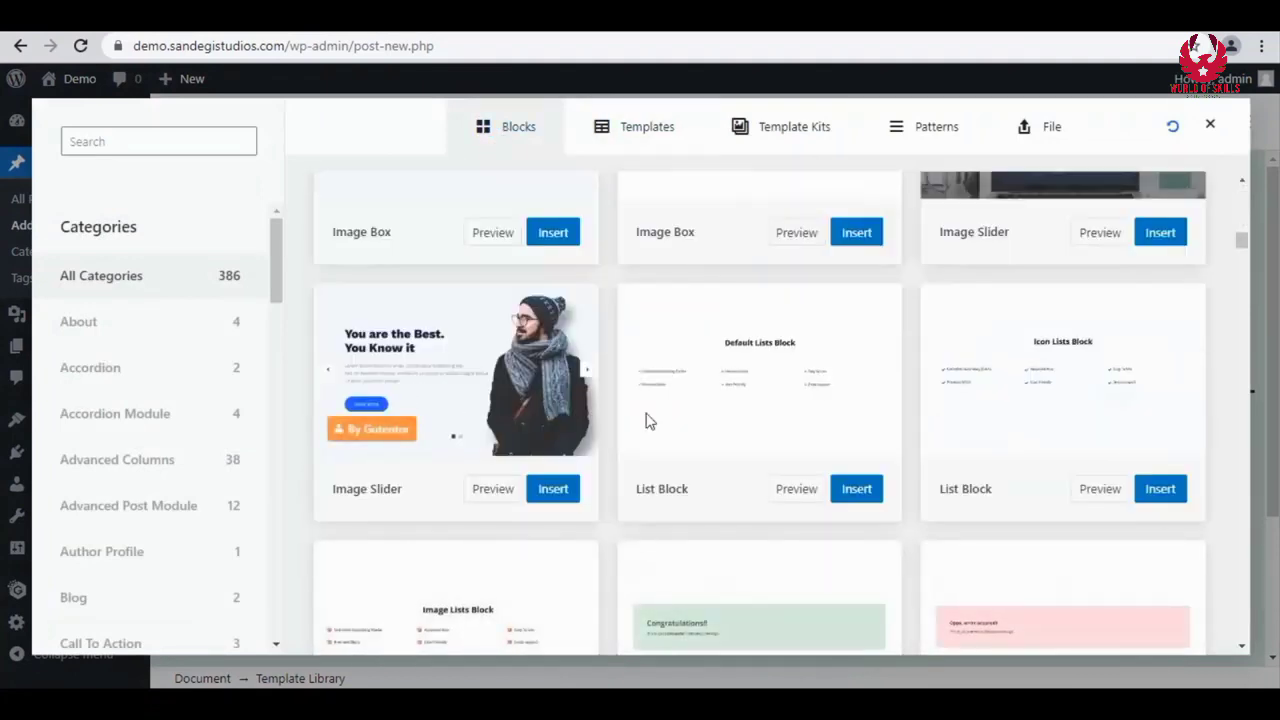
scroll(1054, 403, "down", 1)
scroll(1070, 427, "down", 3)
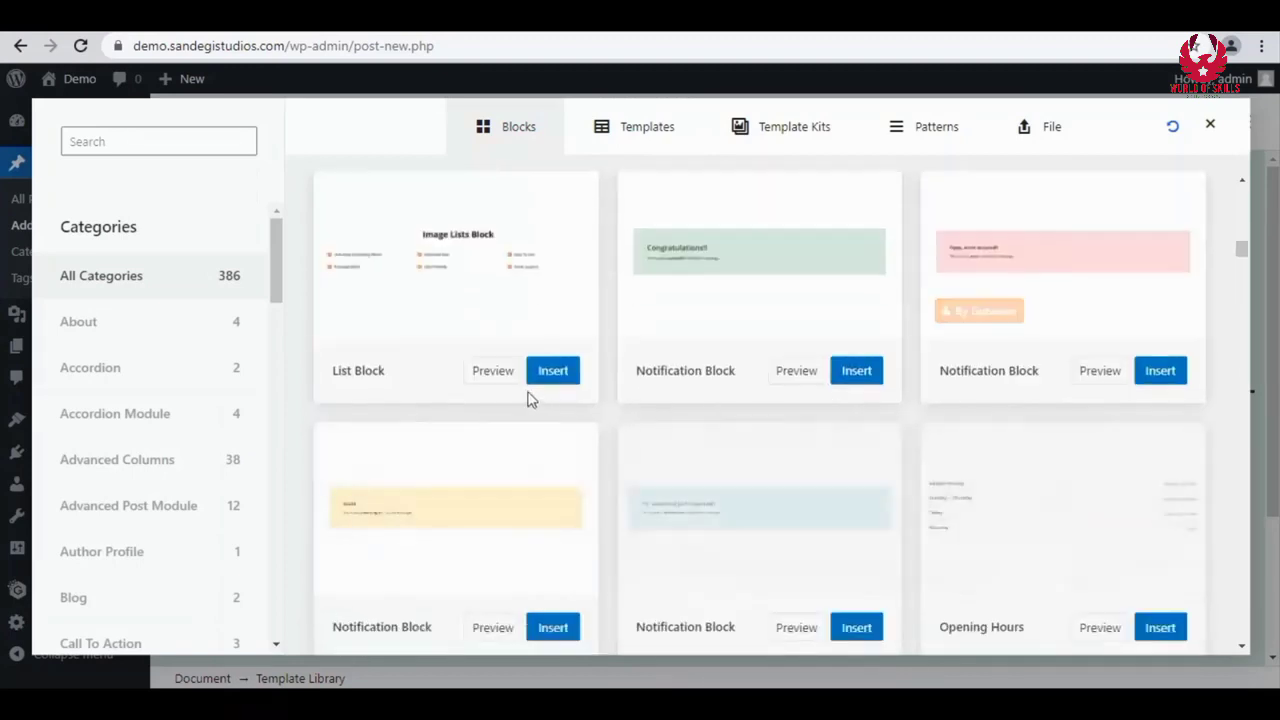
left_click(623, 140)
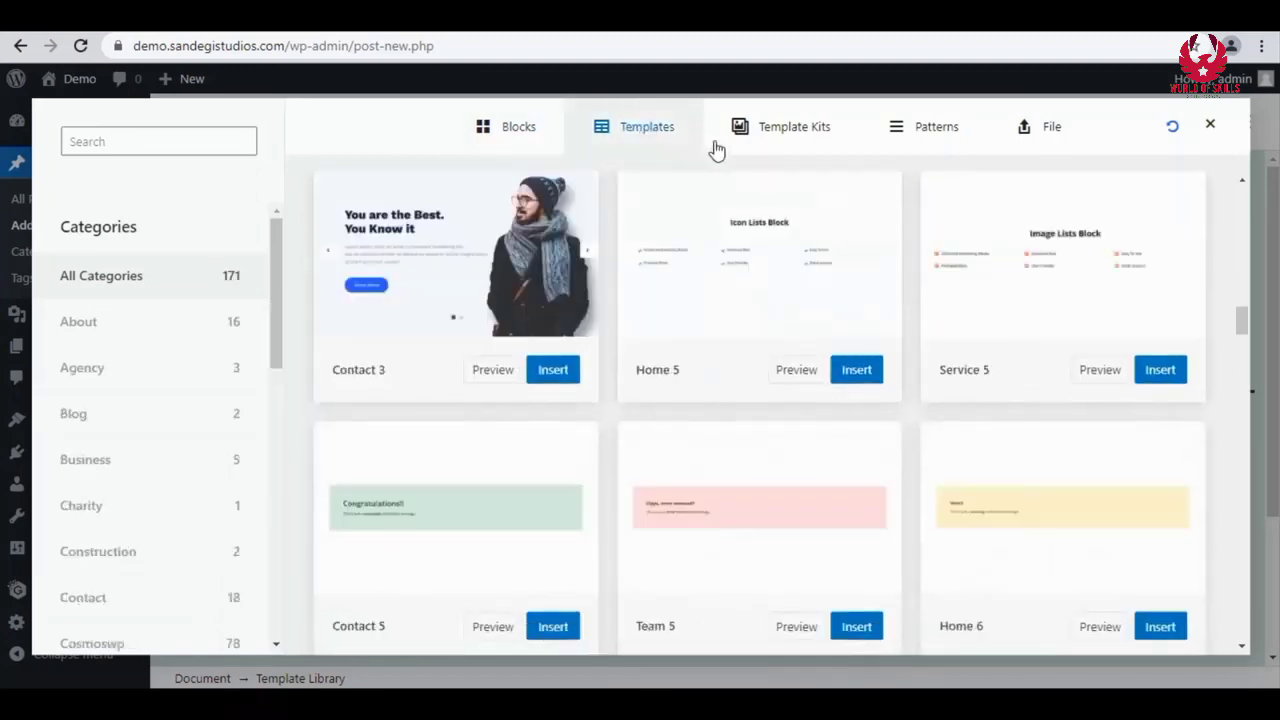
left_click(788, 120)
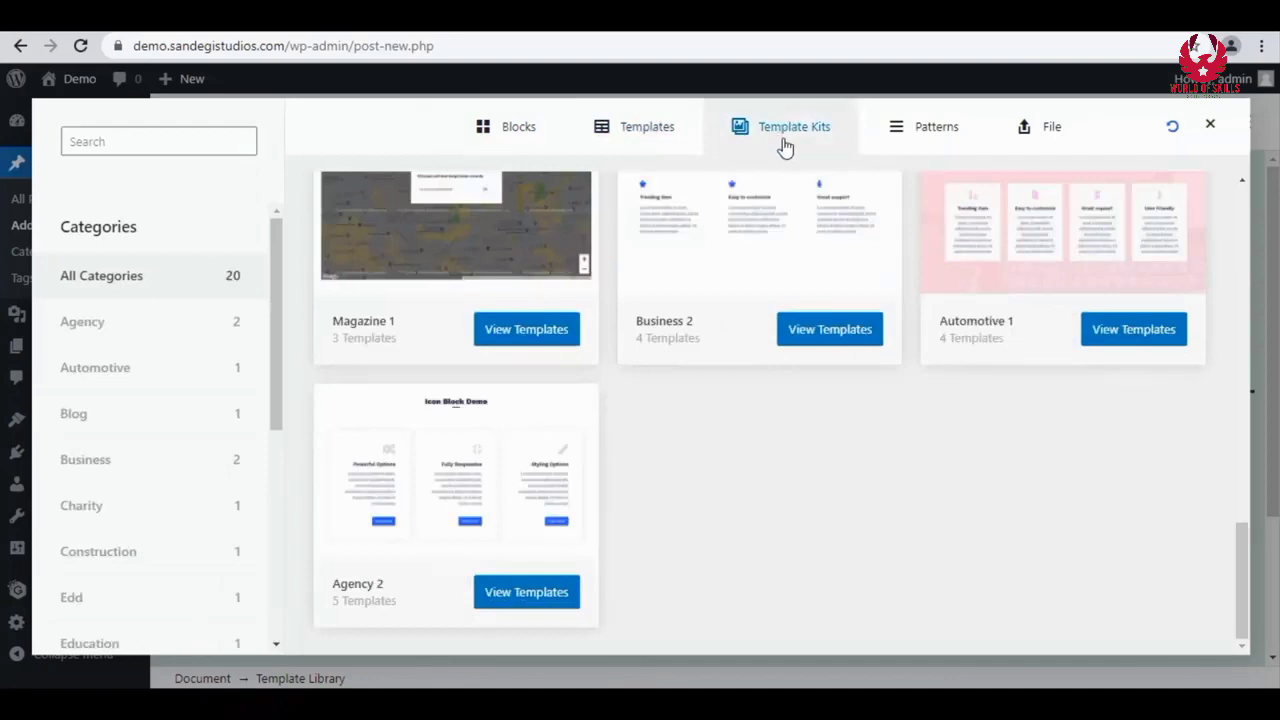
left_click(490, 128)
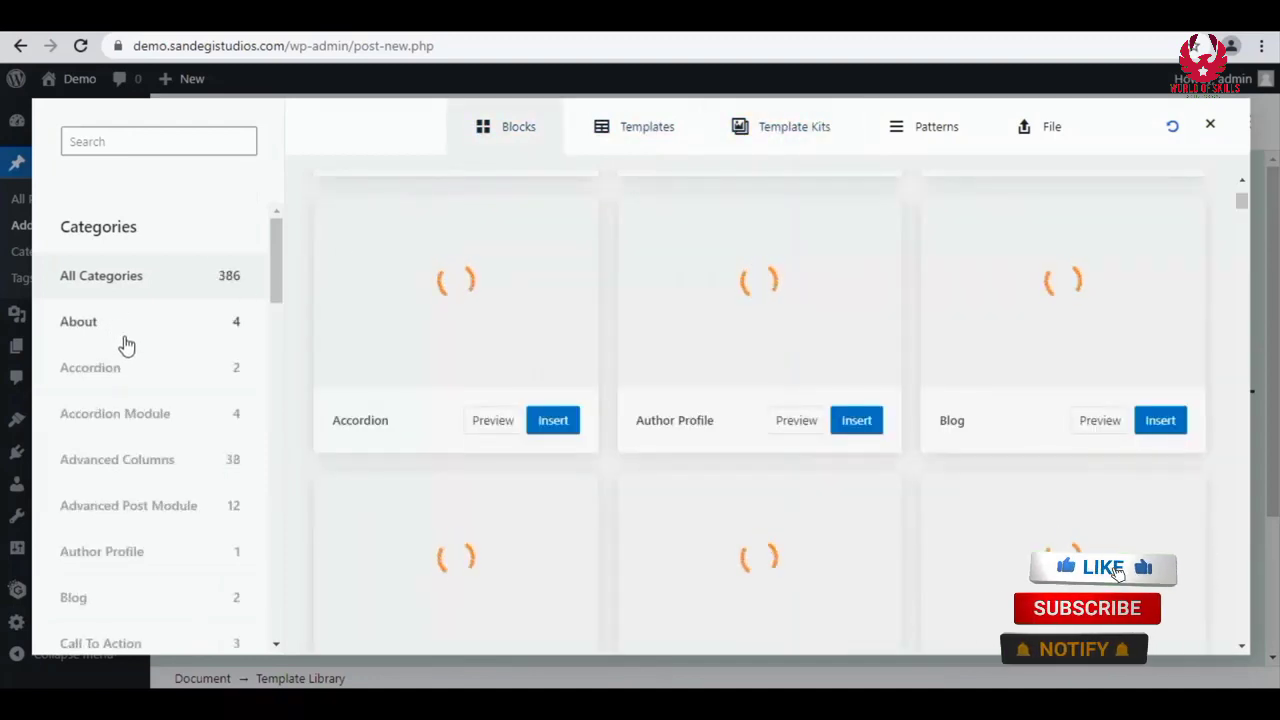
scroll(130, 425, "down", 1)
scroll(130, 428, "down", 3)
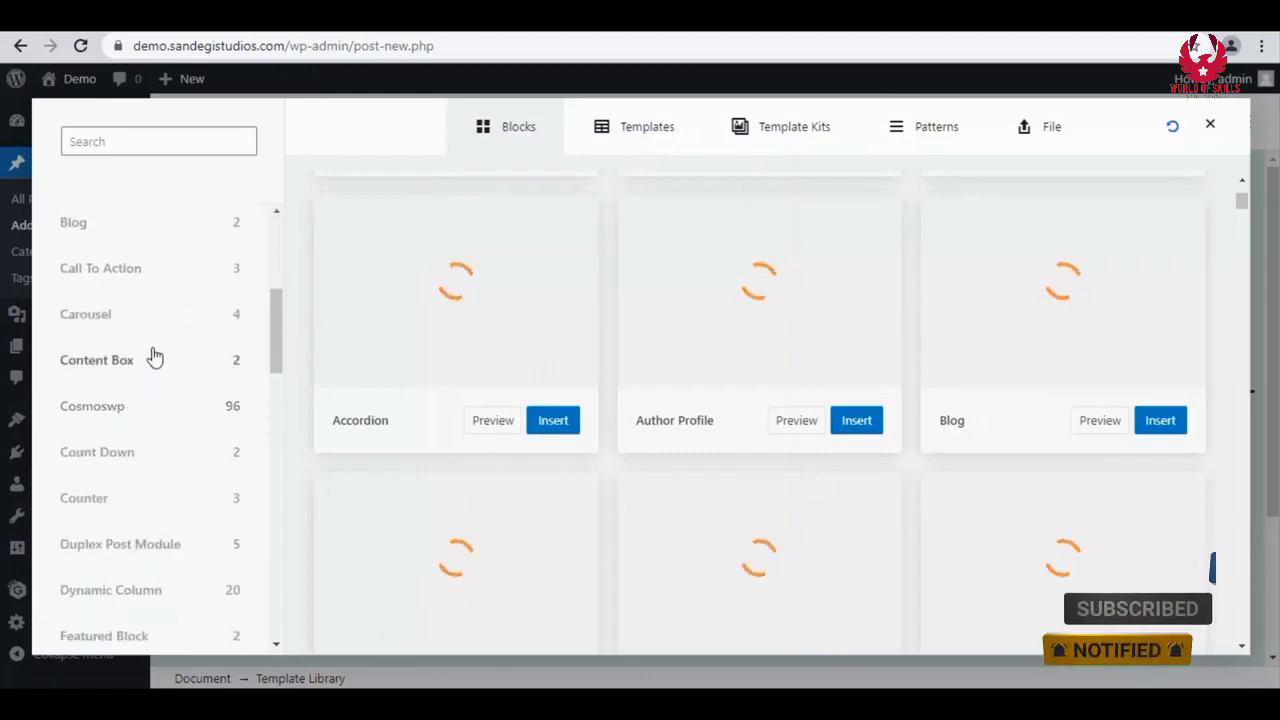
Step: Filter the library to Blog and insert the 'Our Blog' post widget block
left_click(73, 222)
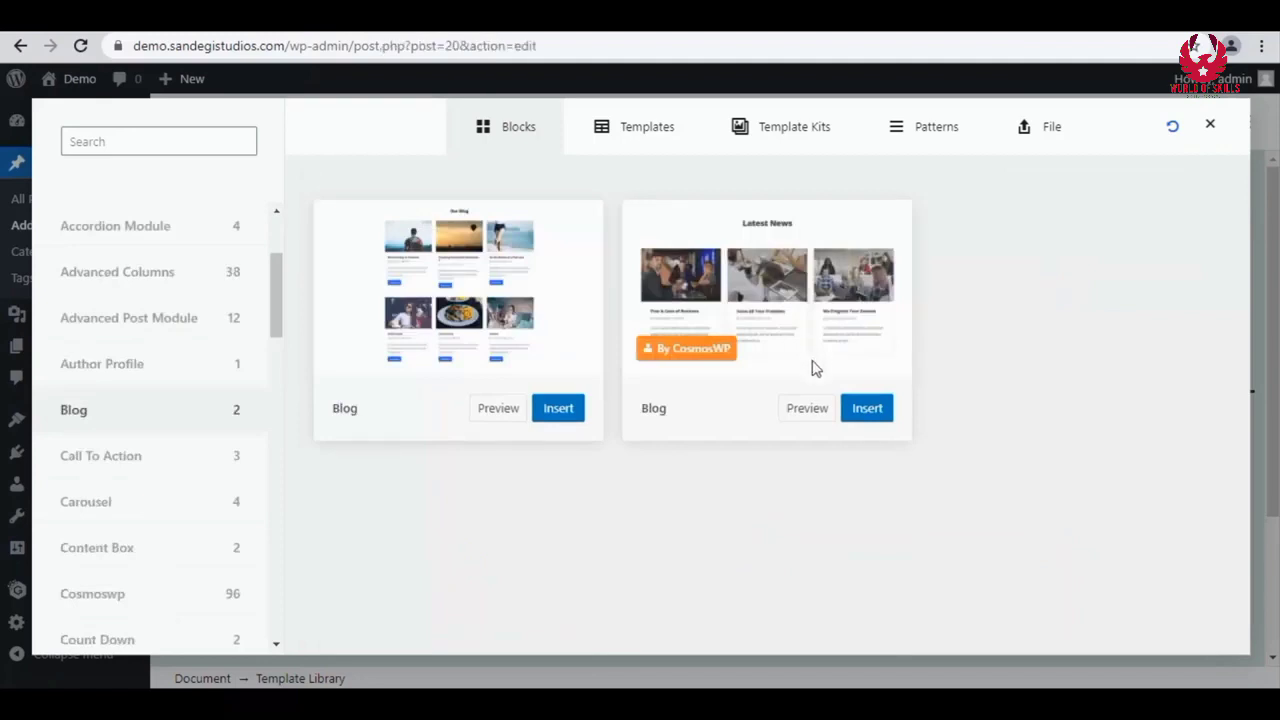
left_click(562, 412)
scroll(686, 326, "down", 2)
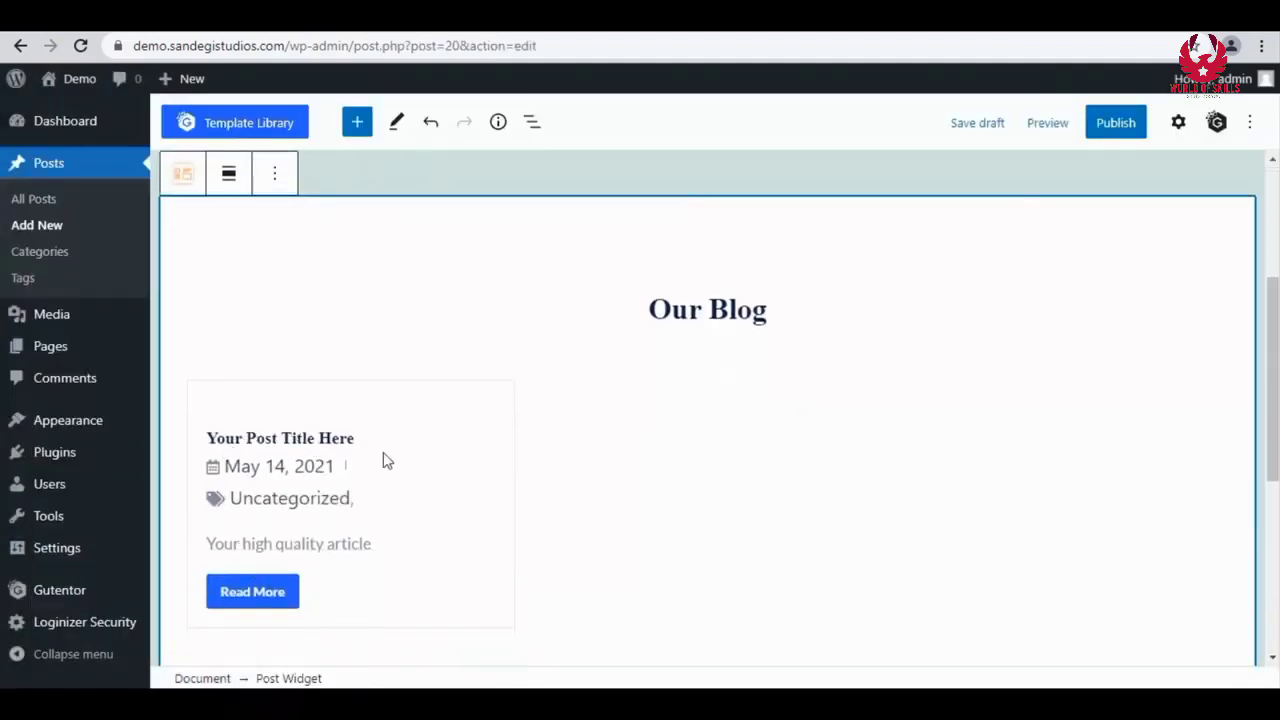
scroll(320, 445, "up", 1)
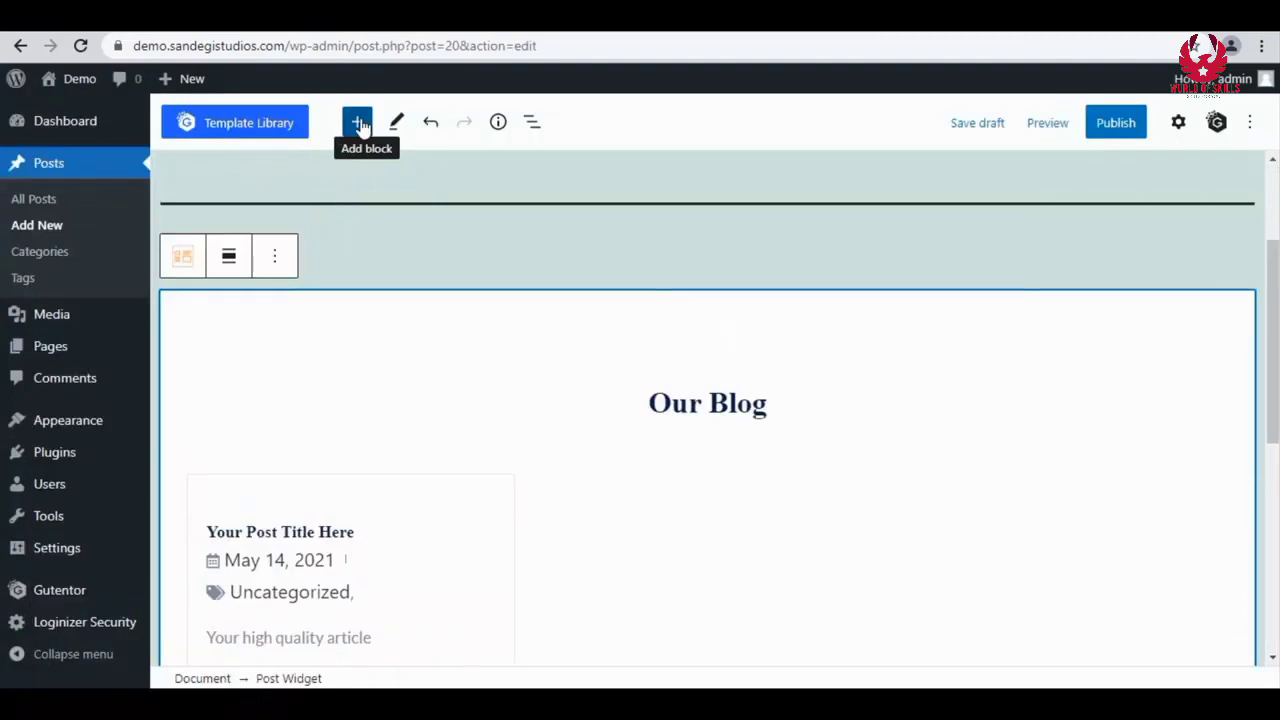
Step: Bring up the block choices from the + appender below the Our Blog block
left_click(360, 123)
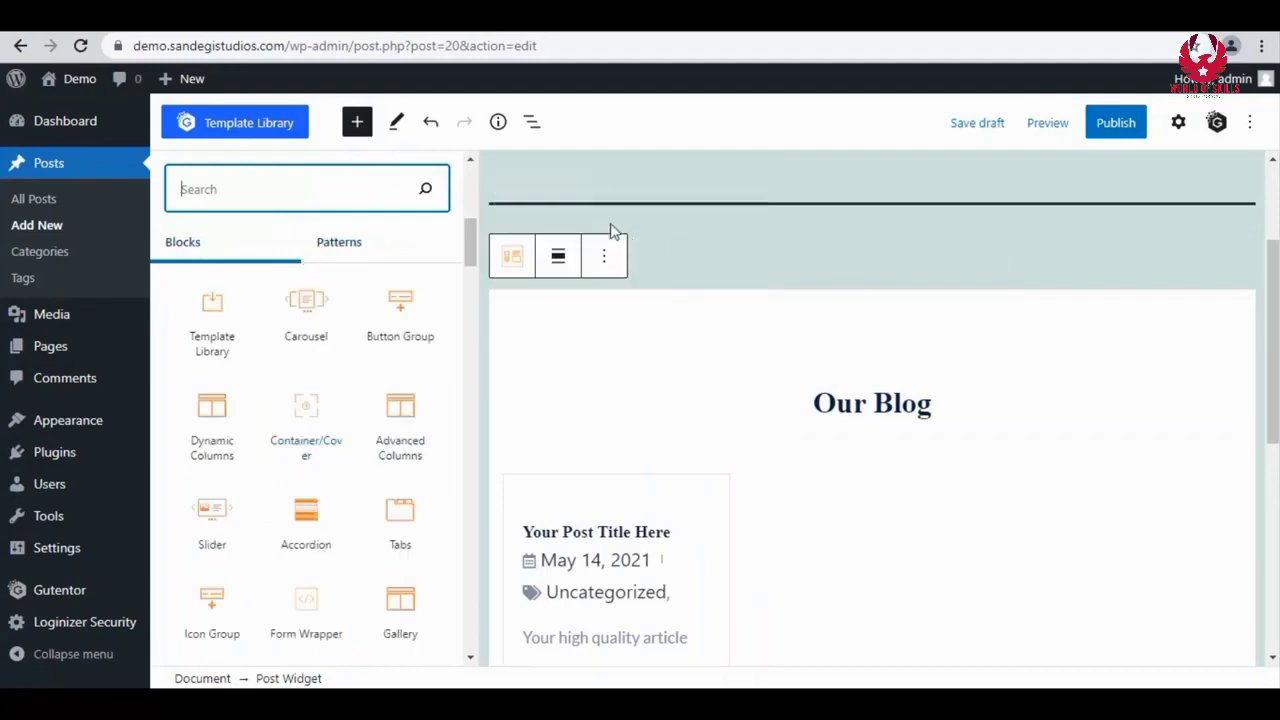
left_click(359, 125)
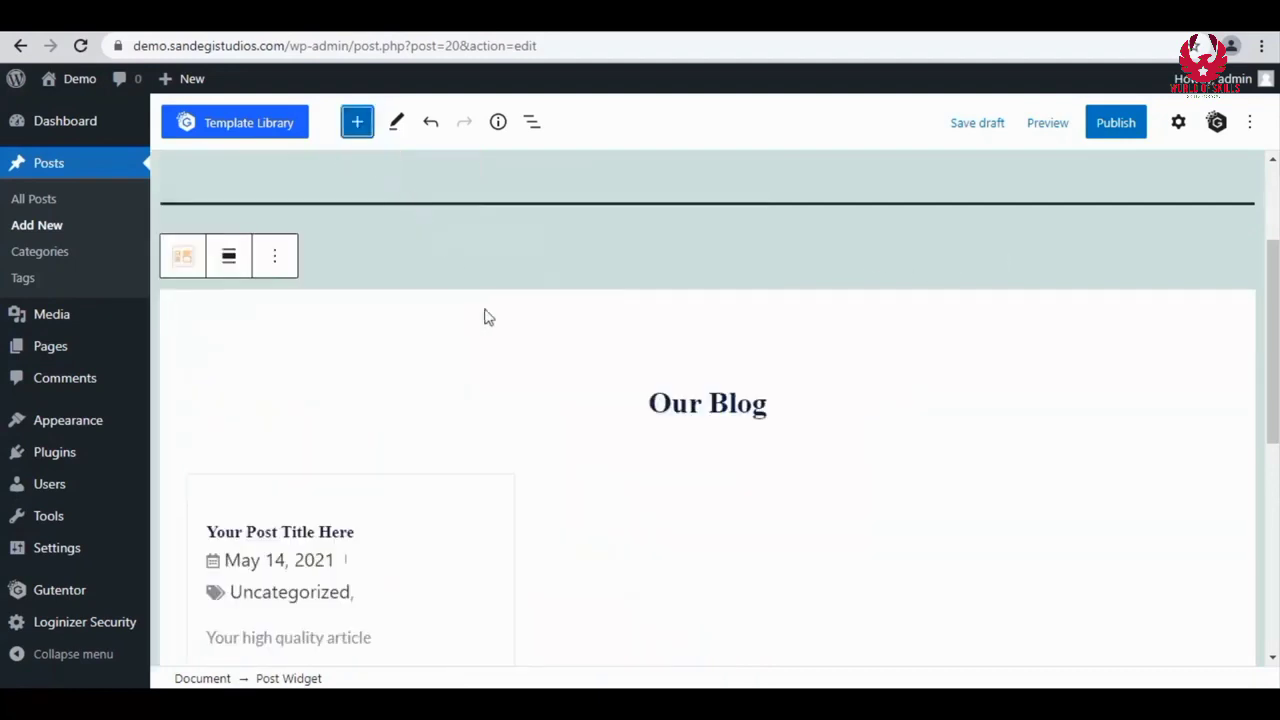
scroll(603, 320, "down", 5)
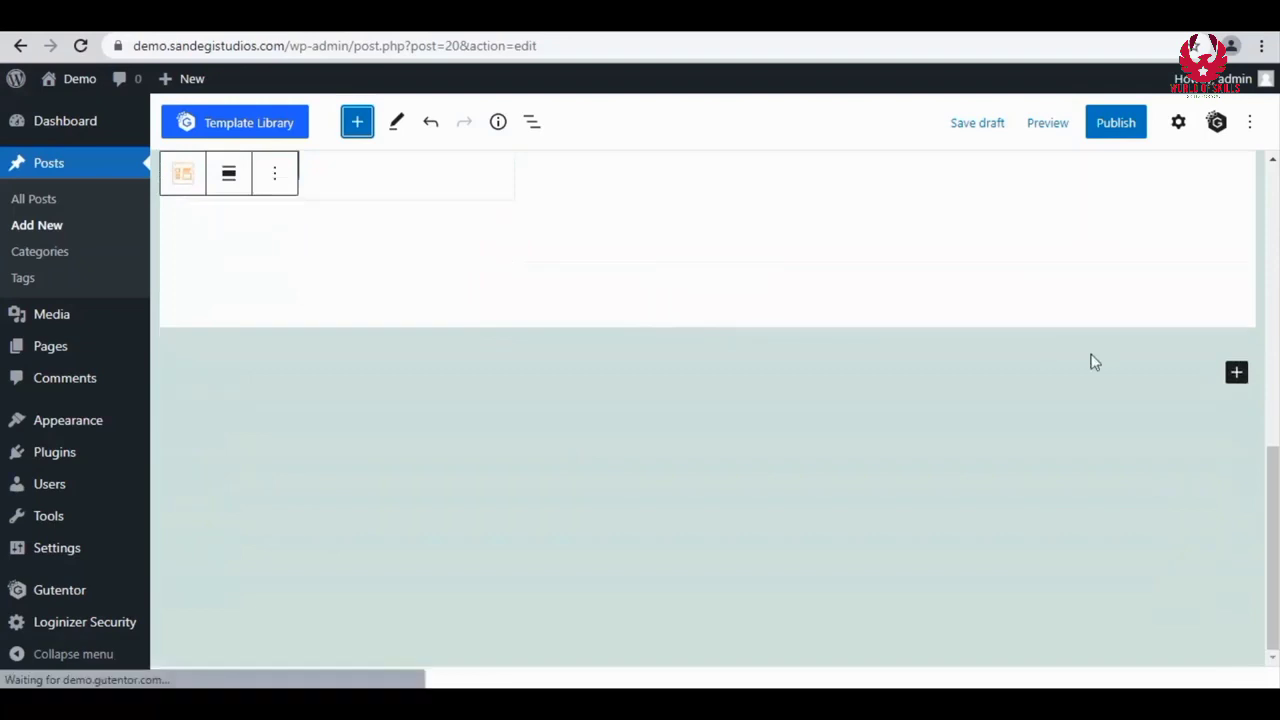
left_click(1236, 375)
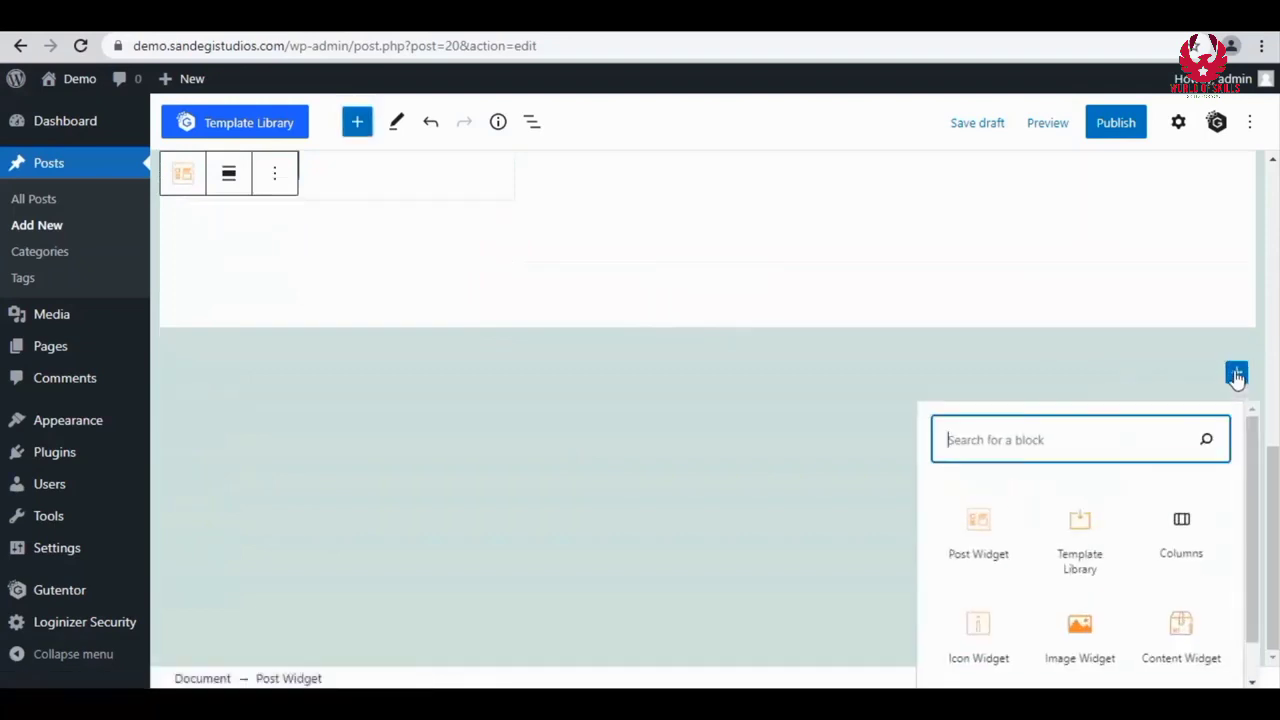
scroll(1226, 482, "down", 1)
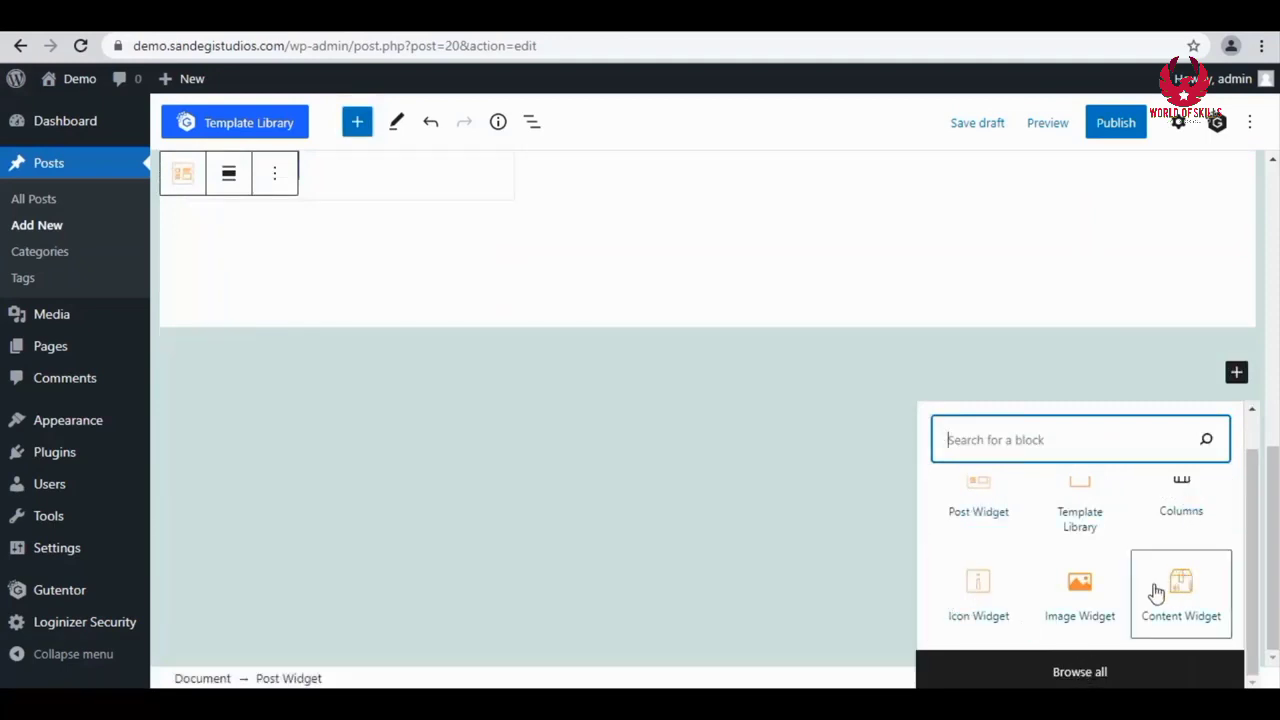
scroll(1066, 514, "up", 1)
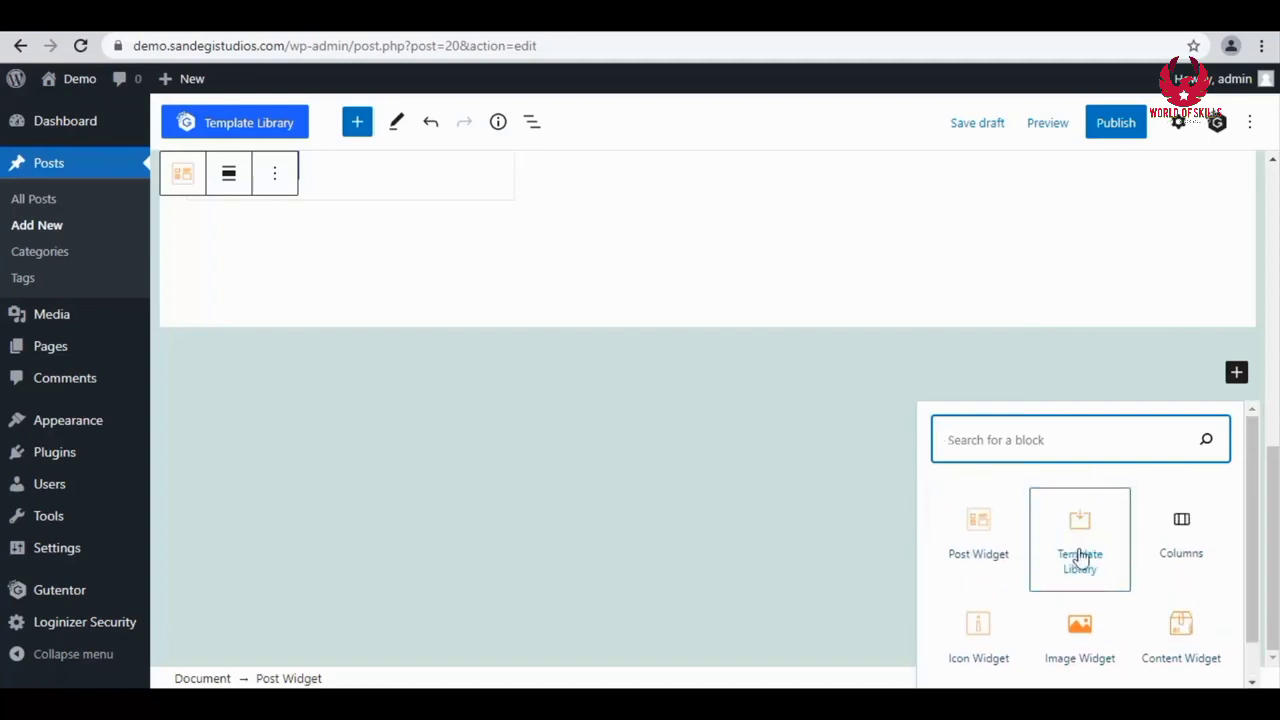
Step: Add a Template Library block after Our Blog and insert the 'Enjoy simple living with Gutentor' About block
left_click(1100, 539)
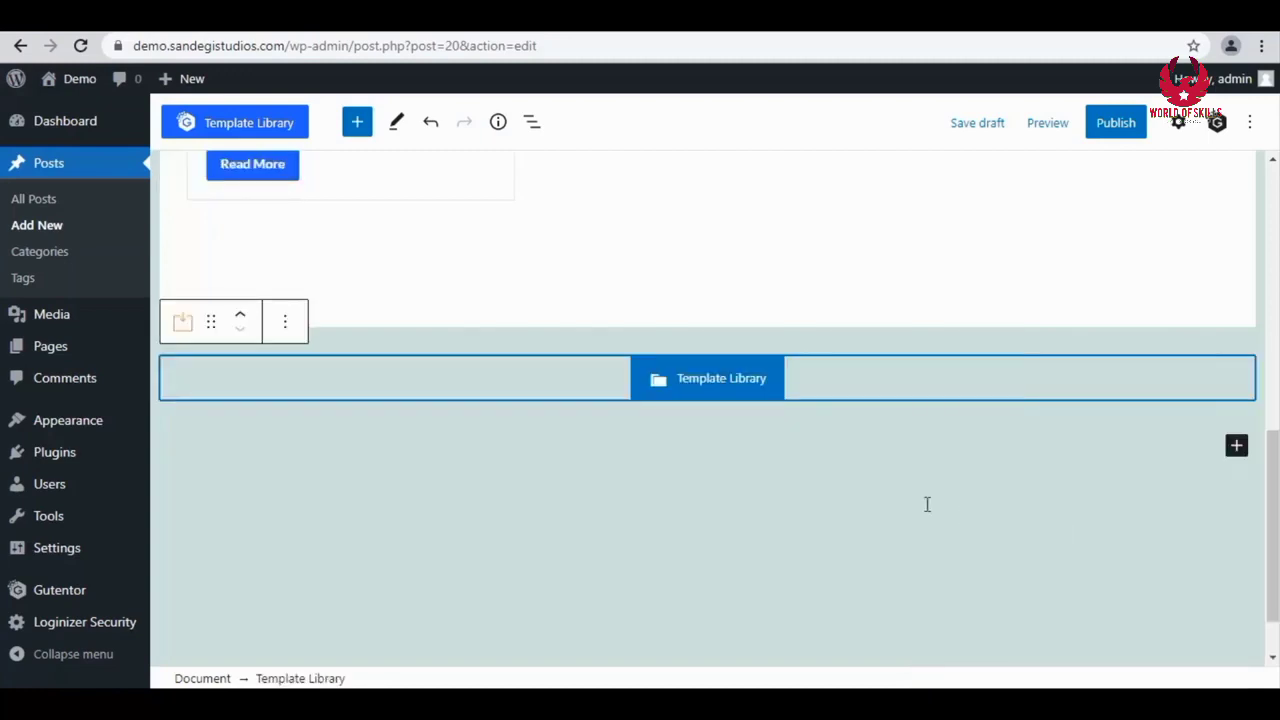
left_click(693, 384)
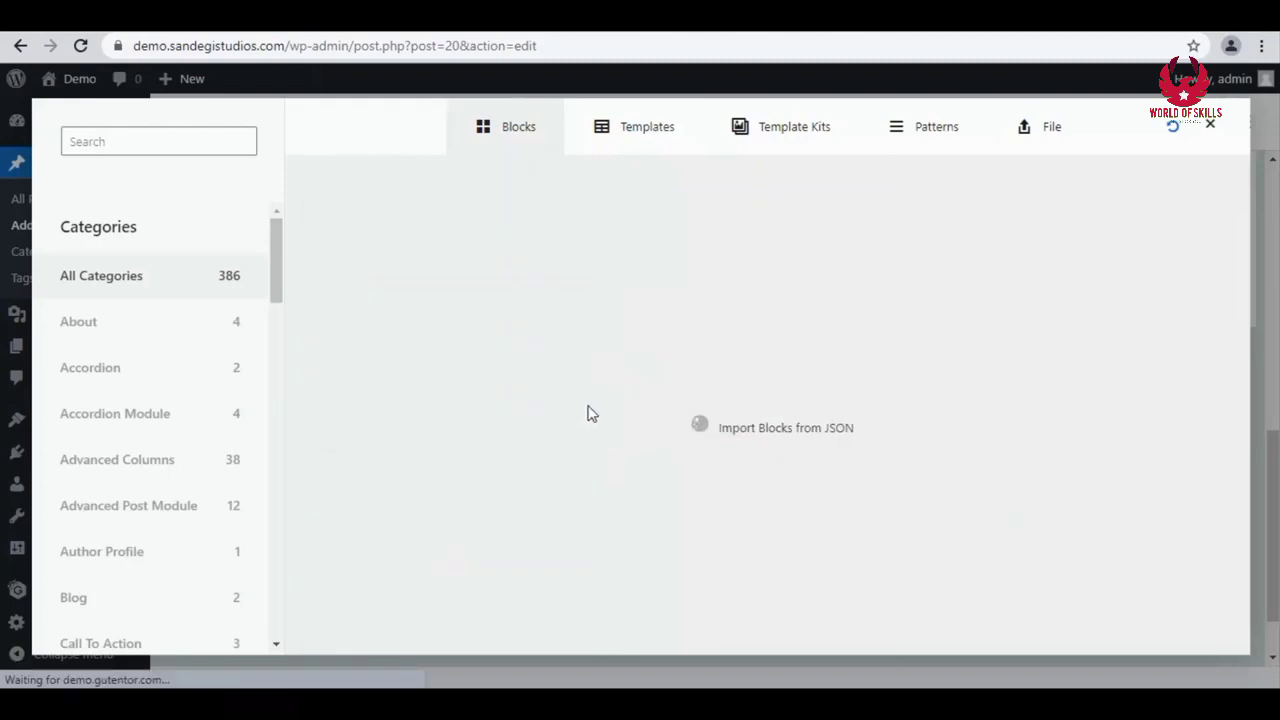
scroll(720, 390, "down", 4)
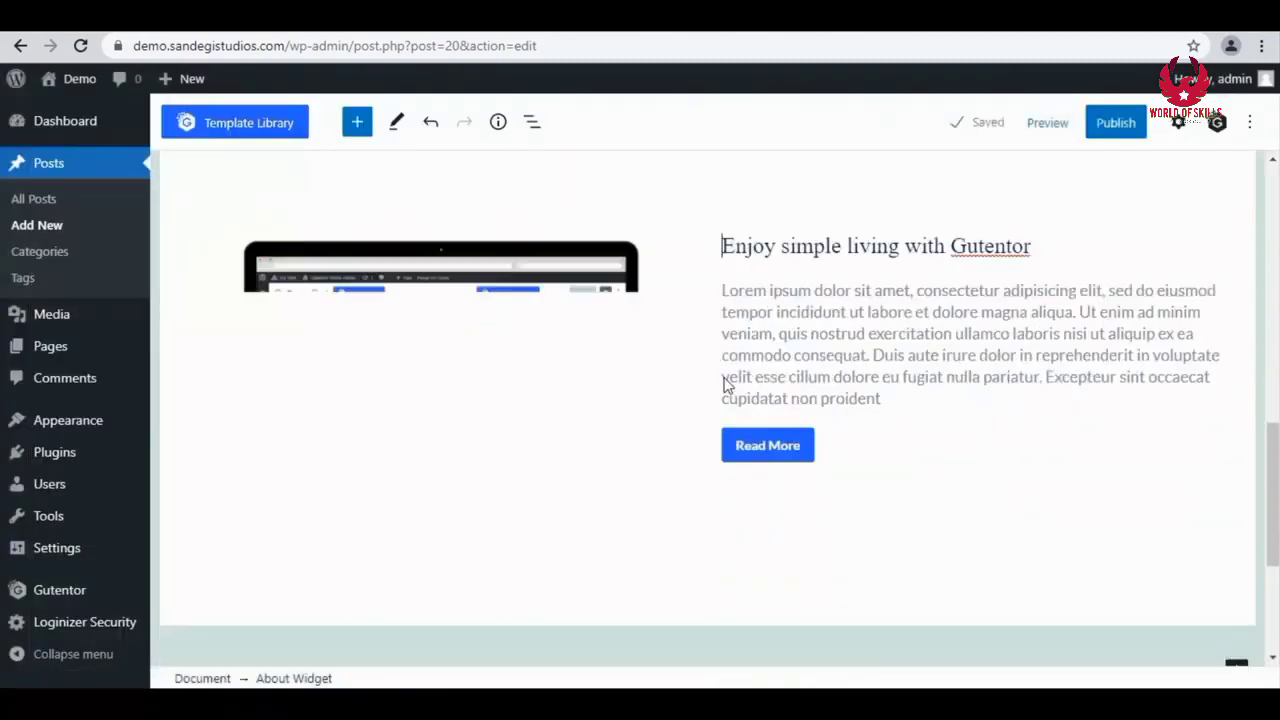
scroll(731, 377, "up", 2)
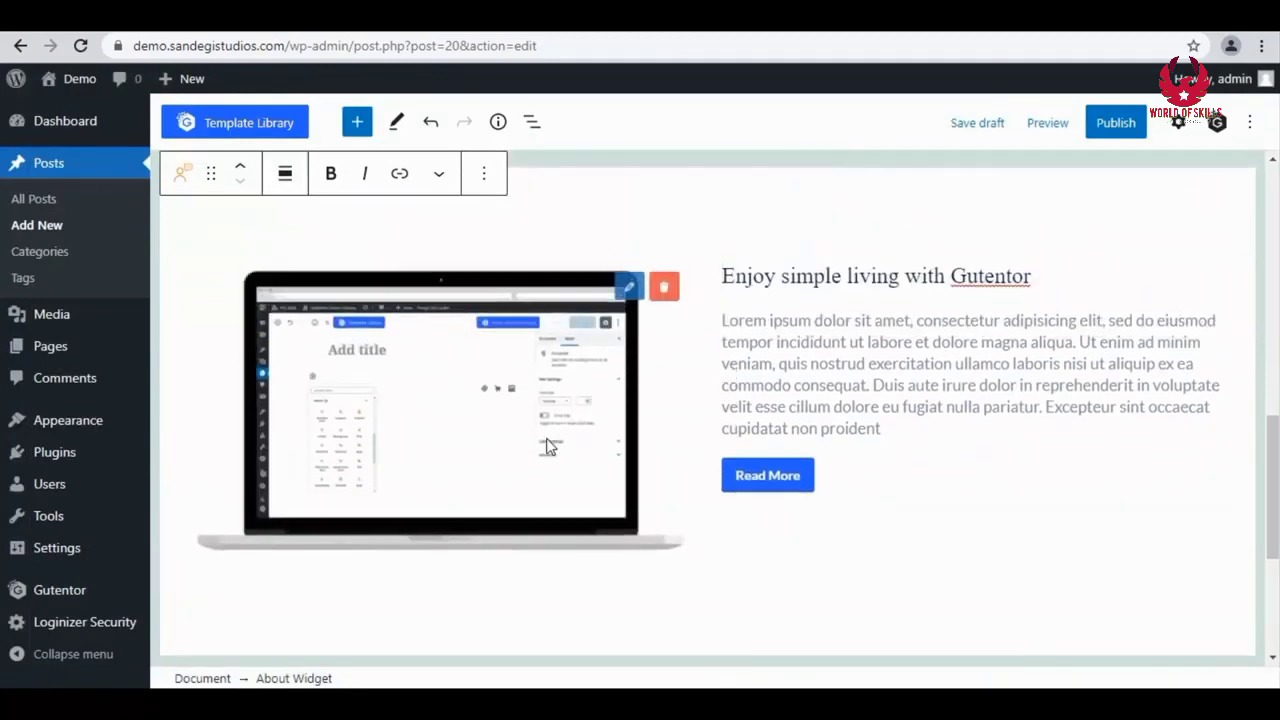
scroll(788, 485, "up", 8)
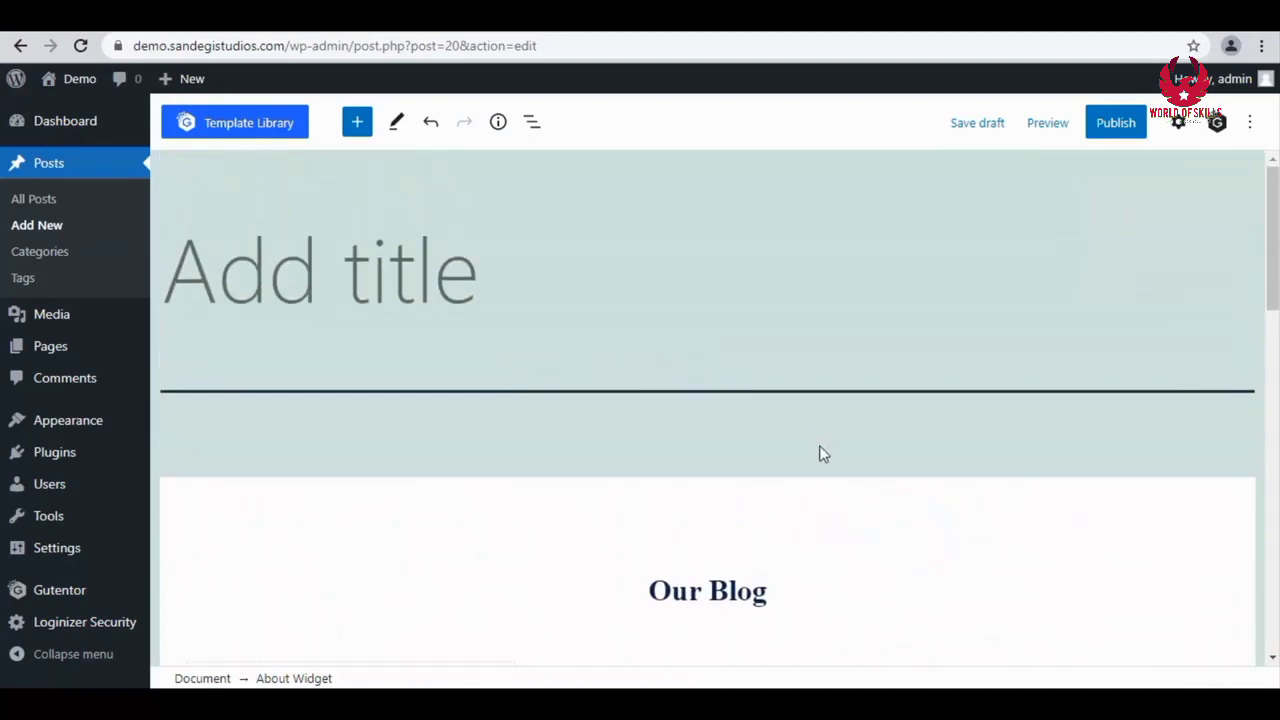
scroll(820, 454, "down", 5)
scroll(680, 317, "down", 2)
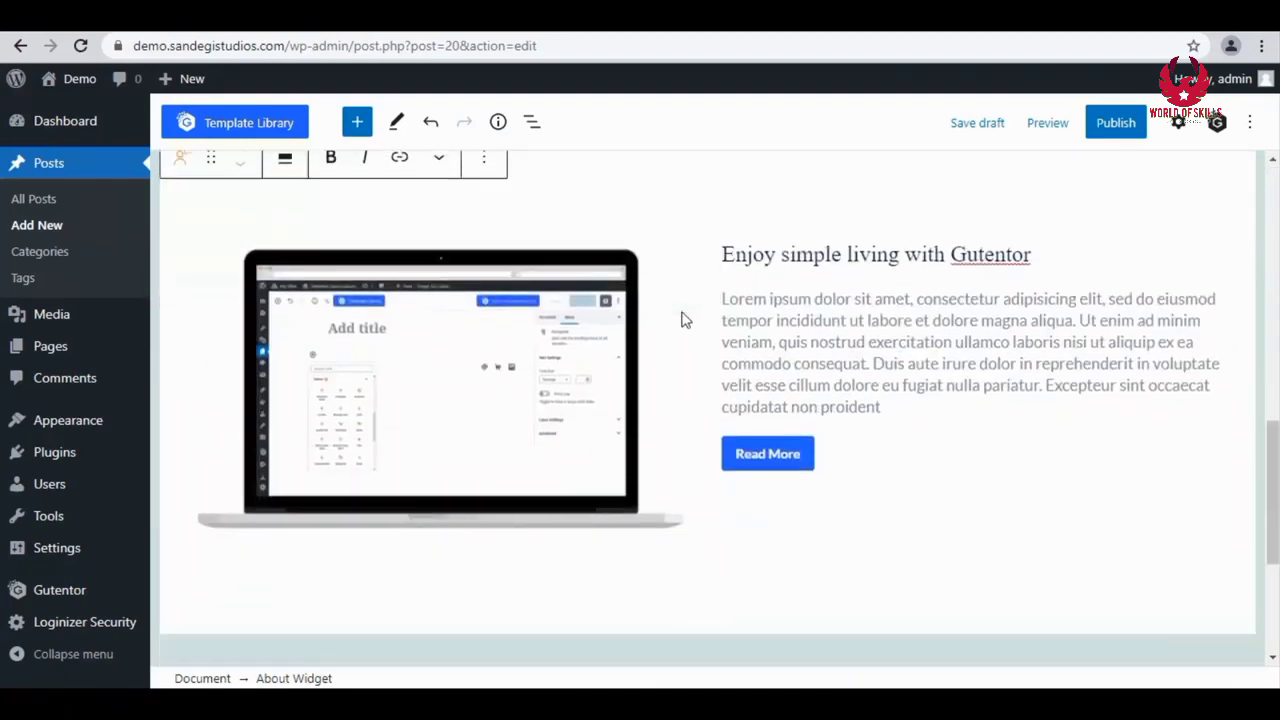
scroll(680, 315, "up", 2)
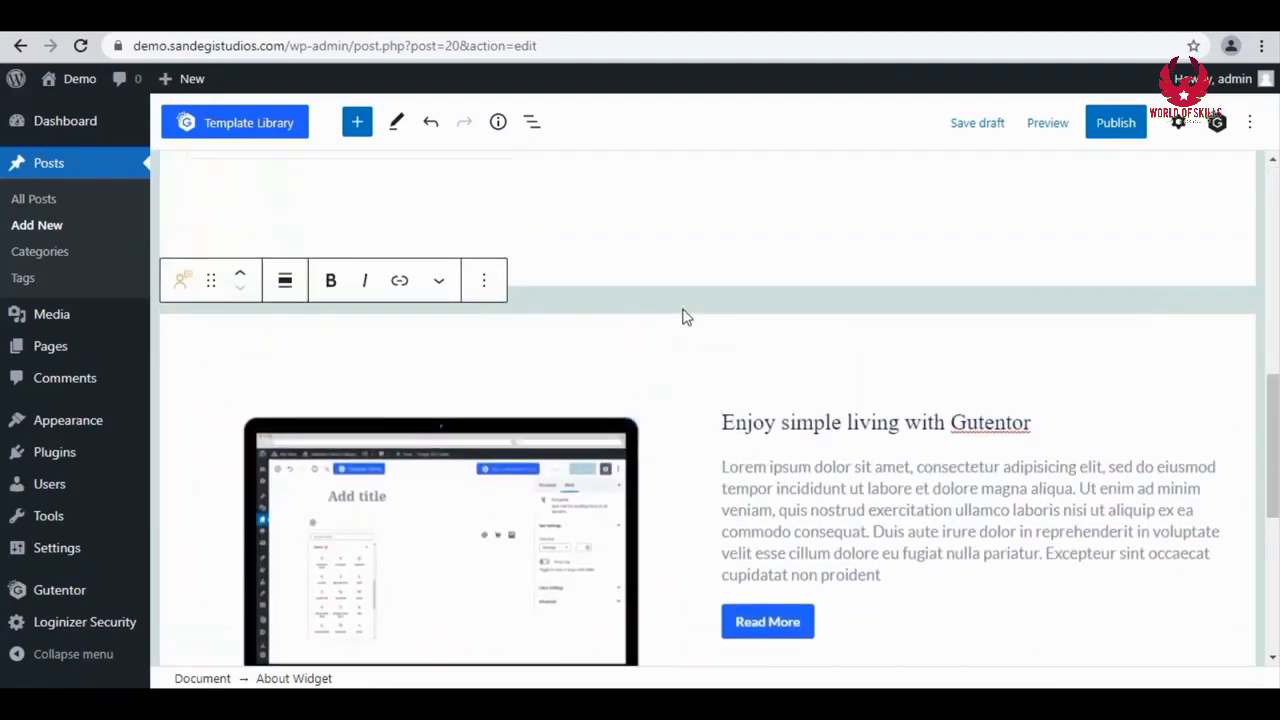